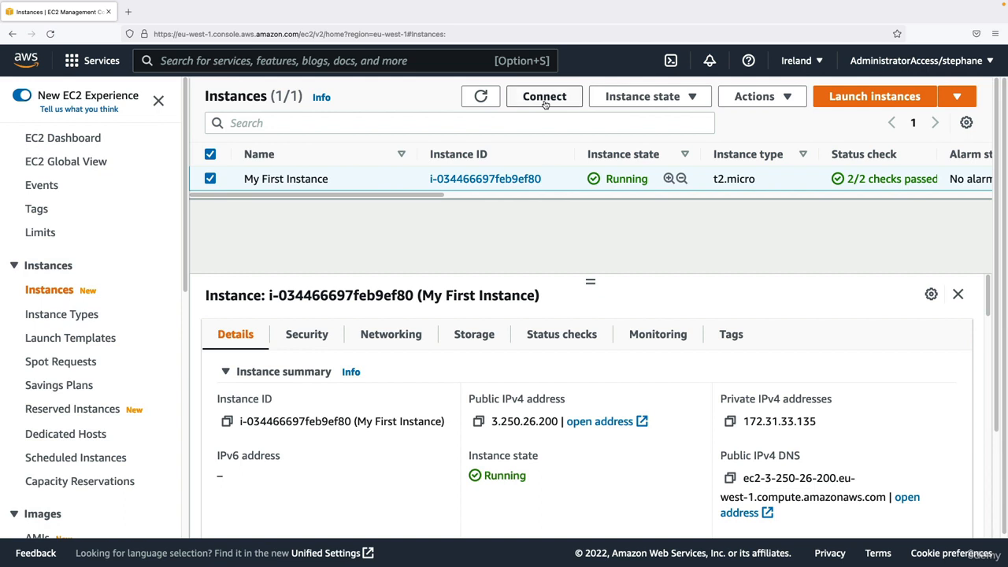
# Connect to My First Instance through EC2 Instance Connect using the default ec2-user user name.
pyautogui.click(542, 97)
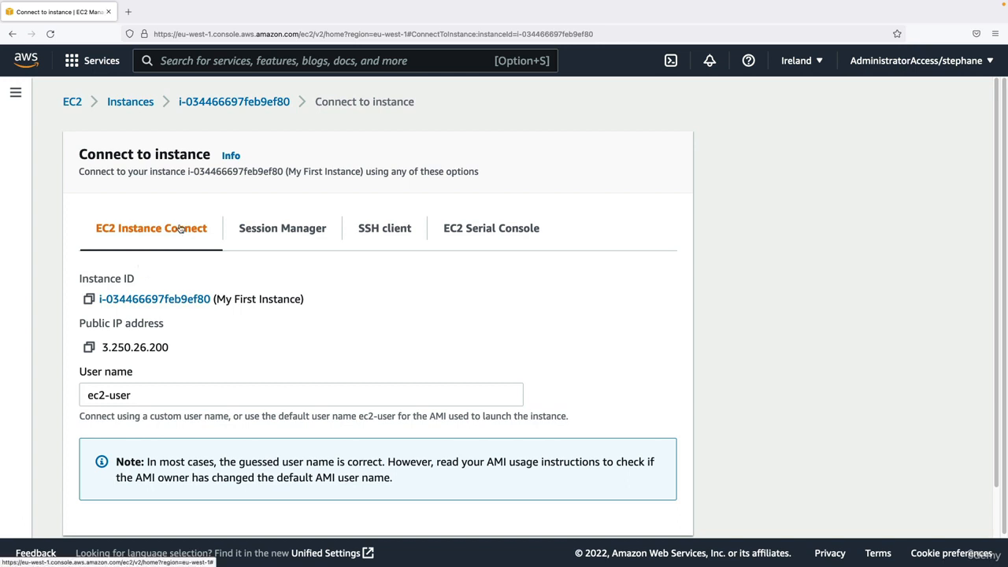
pyautogui.scroll(-1, 180, 236)
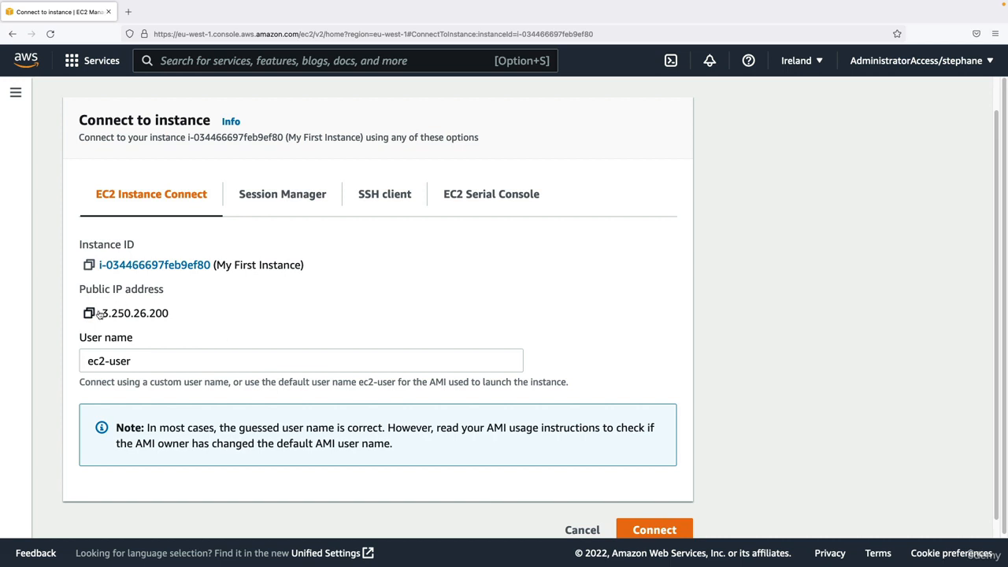
pyautogui.tripleClick(162, 313)
pyautogui.click(141, 359)
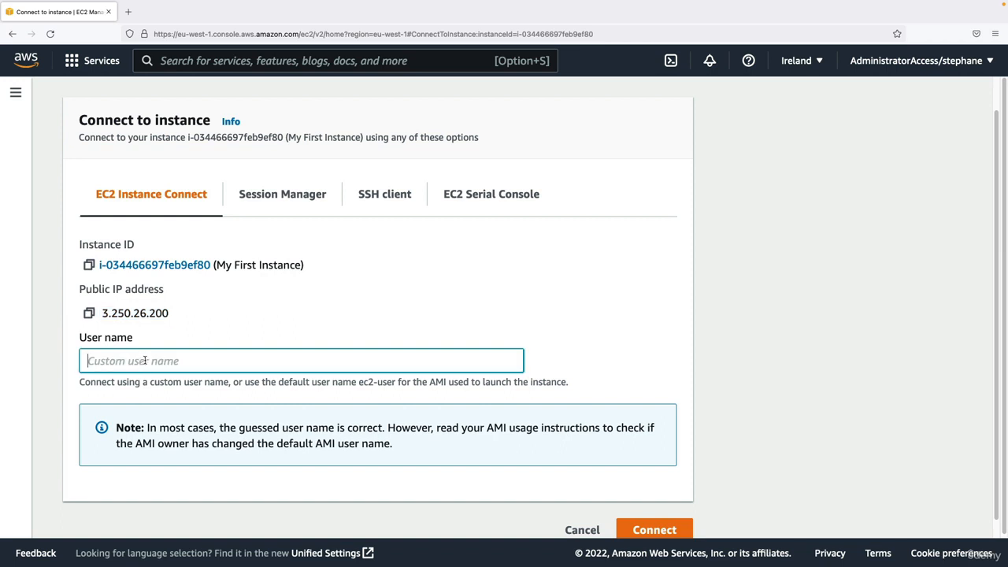
pyautogui.click(158, 341)
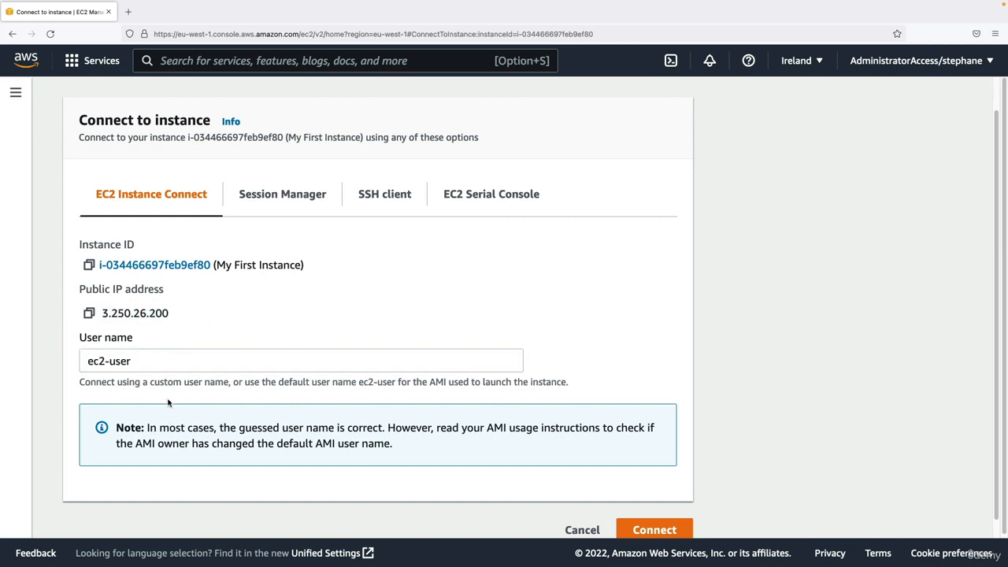
pyautogui.scroll(-1, 165, 405)
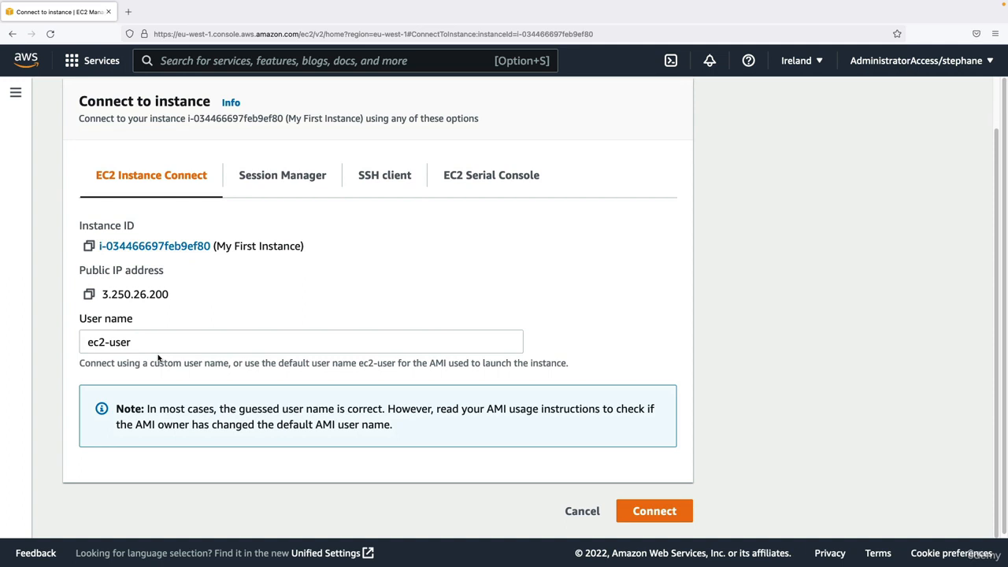
pyautogui.click(150, 338)
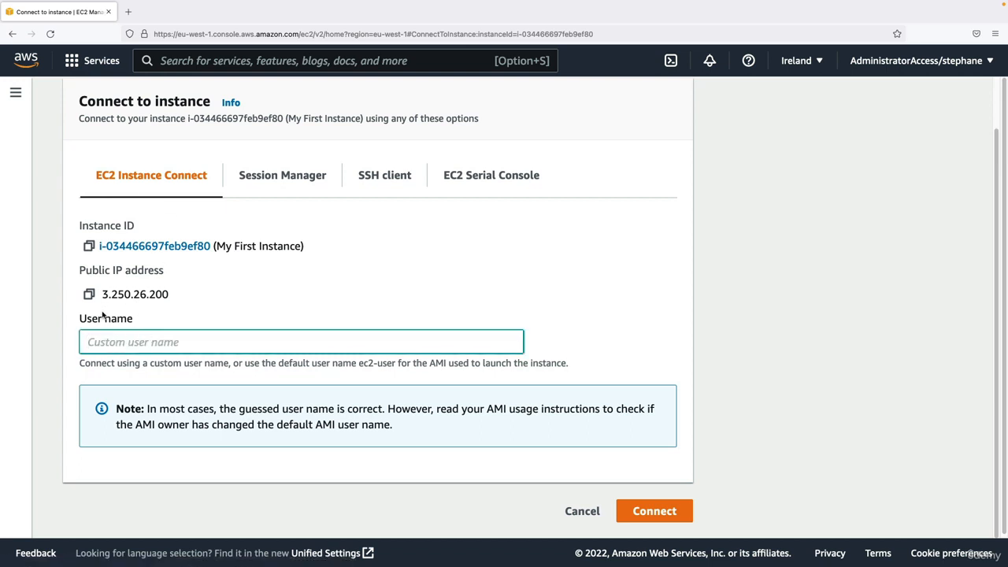
pyautogui.click(103, 316)
pyautogui.click(90, 322)
pyautogui.click(82, 367)
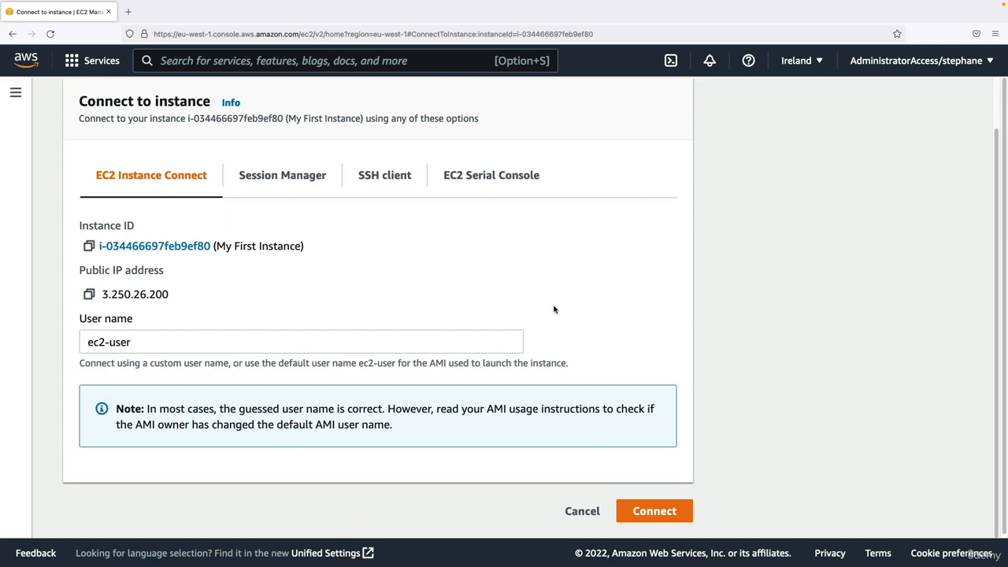
pyautogui.click(651, 512)
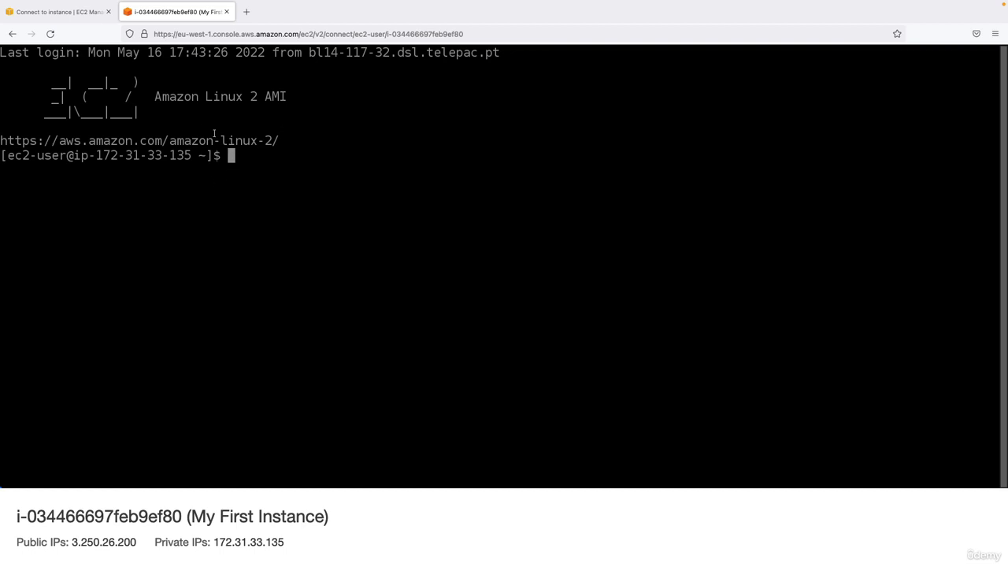
# Run whoami and ping google.com in the instance's terminal, stopping the ping after a few replies.
pyautogui.write('whoami')
pyautogui.press('Return')
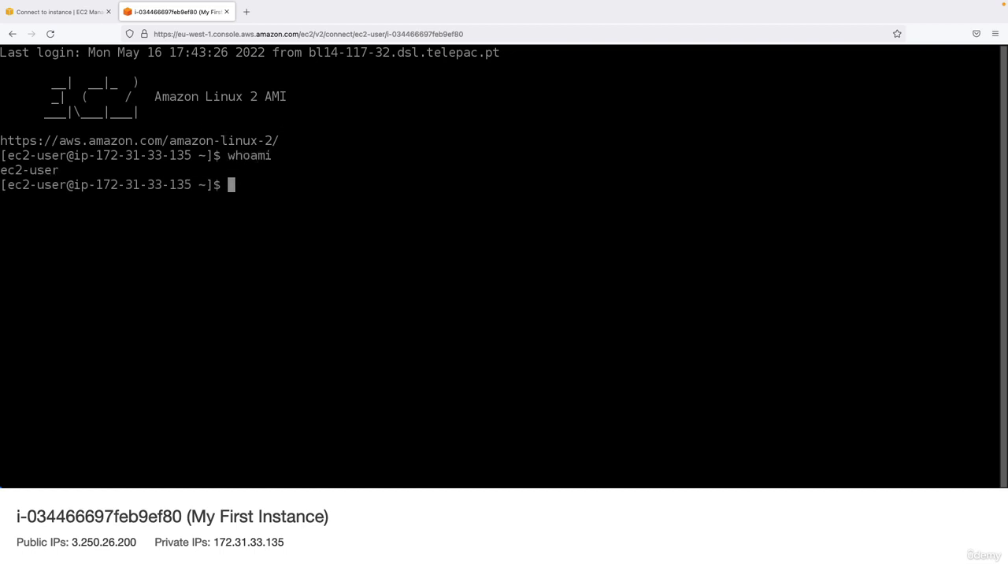
pyautogui.write('ping google.com')
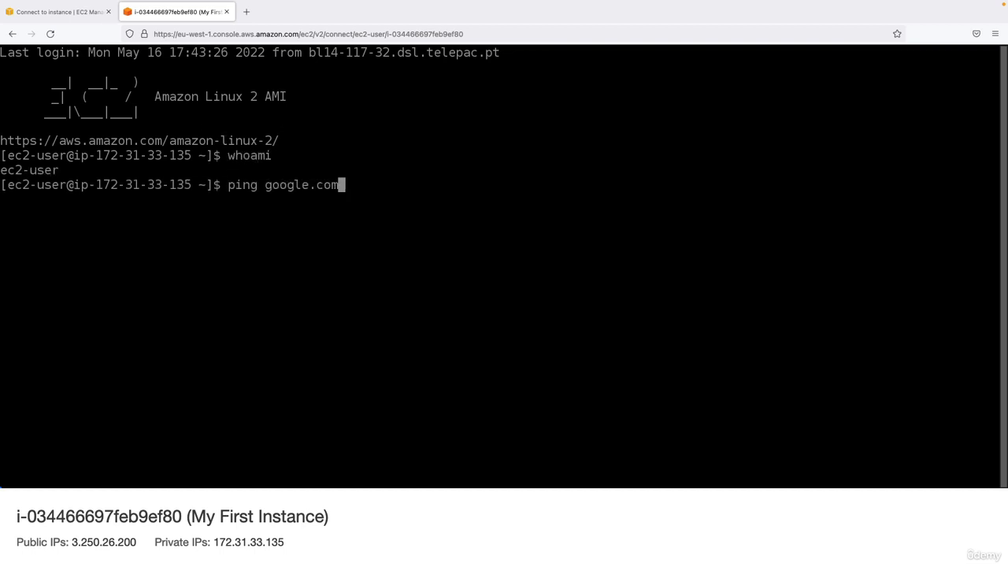
pyautogui.press('Return')
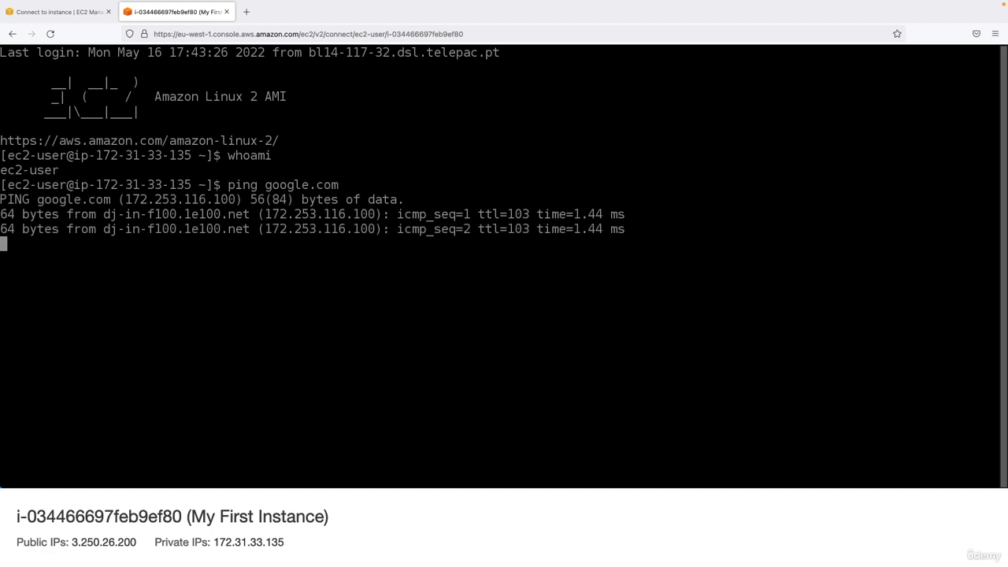
pyautogui.hotkey('ctrl', 'c')
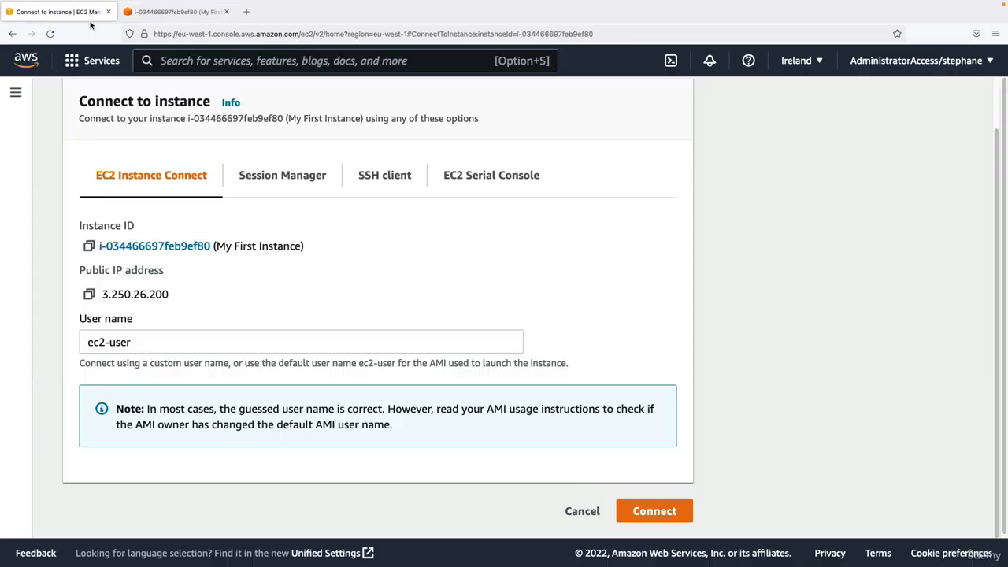
# Open the launch-wizard-1 security group from the security details of My First Instance.
pyautogui.click(90, 22)
pyautogui.scroll(2, 183, 153)
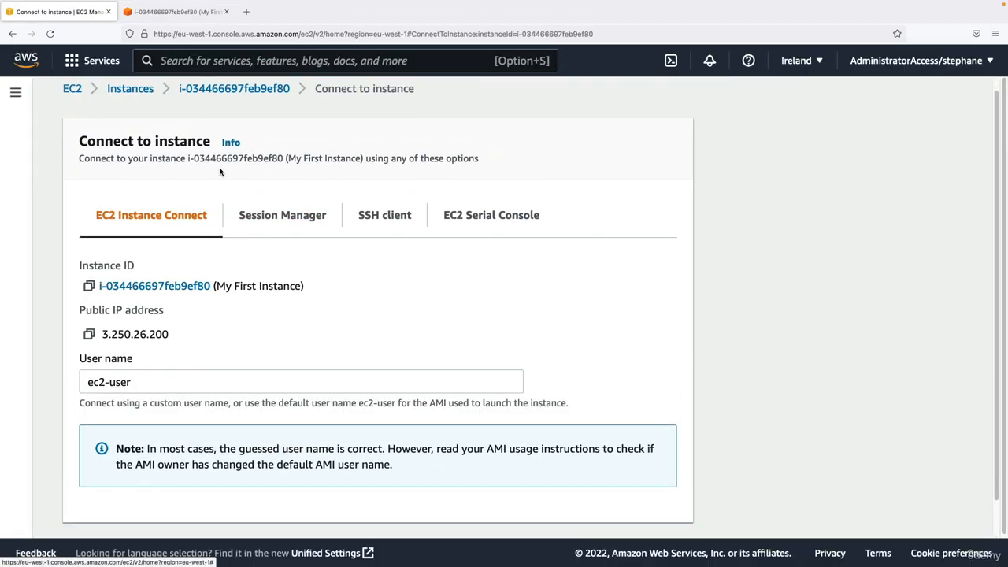
pyautogui.click(234, 101)
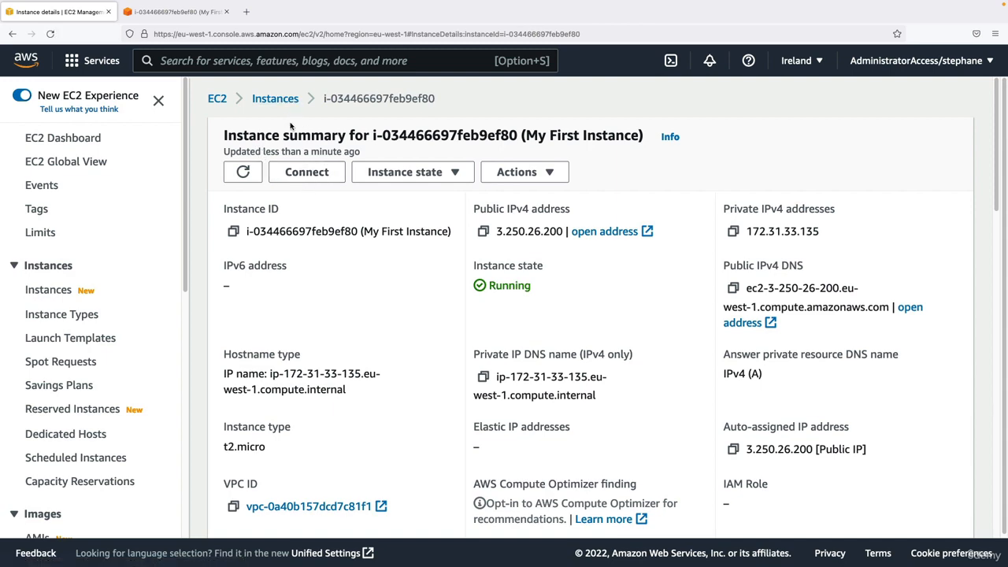
pyautogui.scroll(-5, 310, 288)
pyautogui.click(312, 291)
pyautogui.scroll(-3, 310, 292)
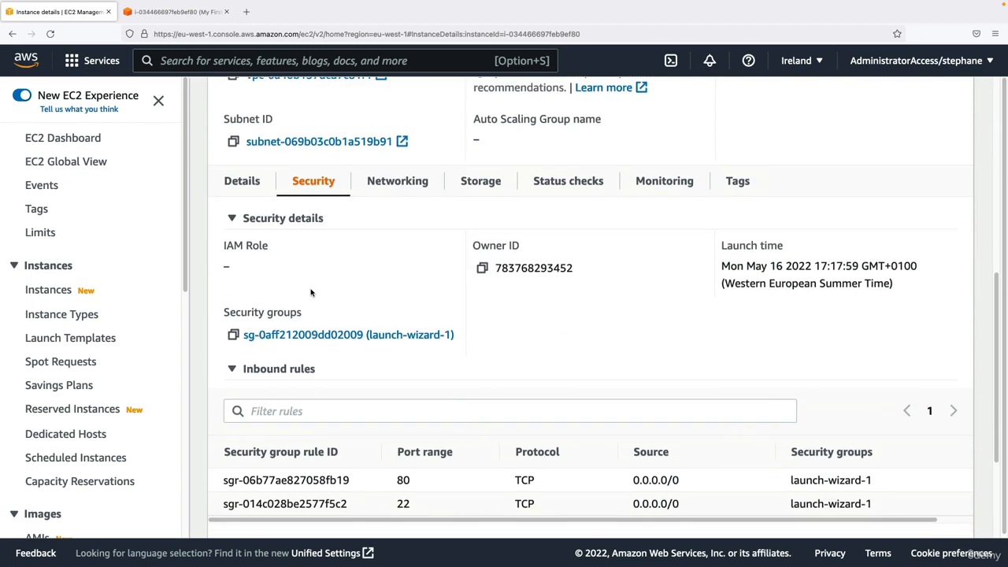
pyautogui.scroll(-3, 310, 292)
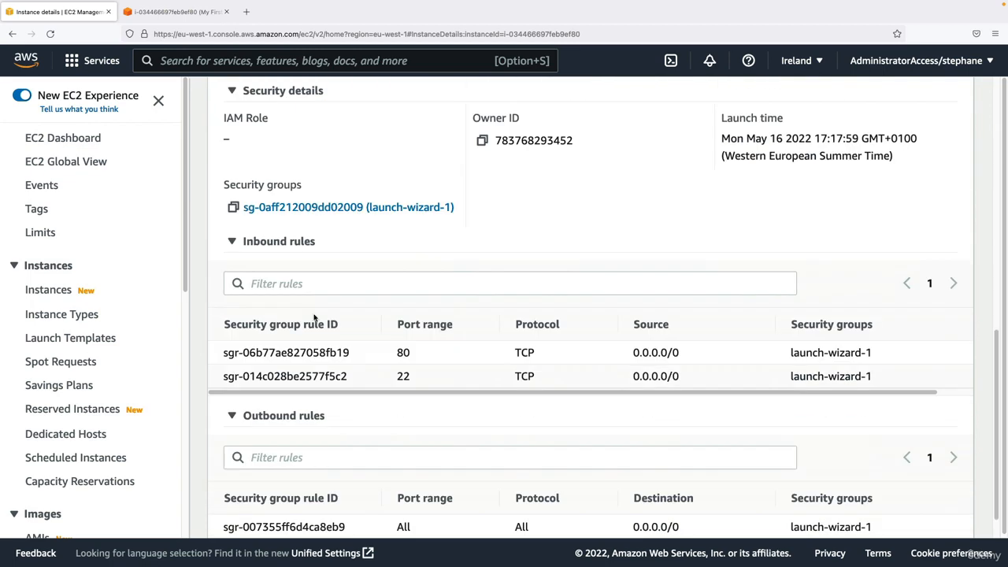
pyautogui.click(340, 210)
pyautogui.scroll(-2, 370, 294)
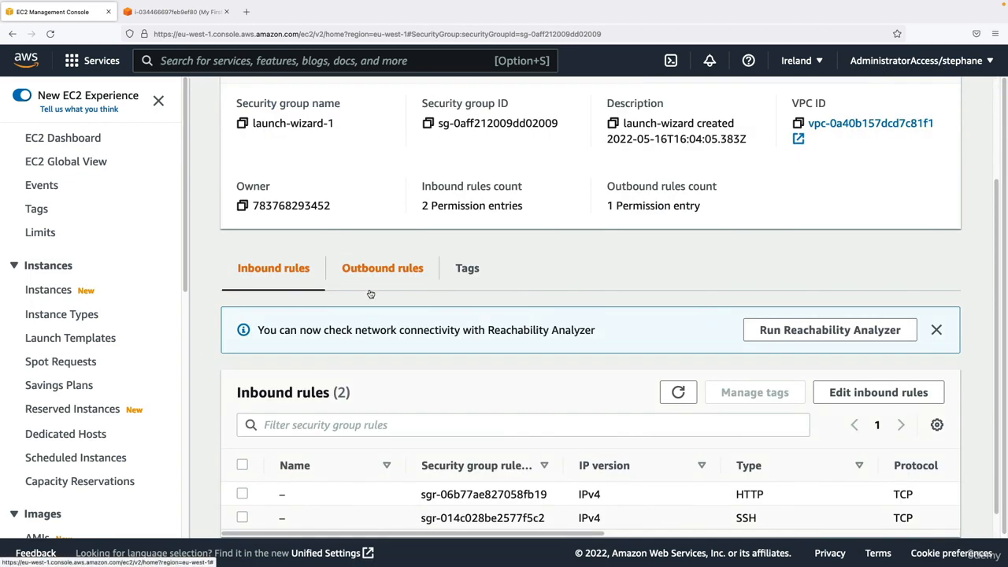
# Delete the SSH inbound rule on port 22 from the launch-wizard-1 security group and save the rules.
pyautogui.click(819, 361)
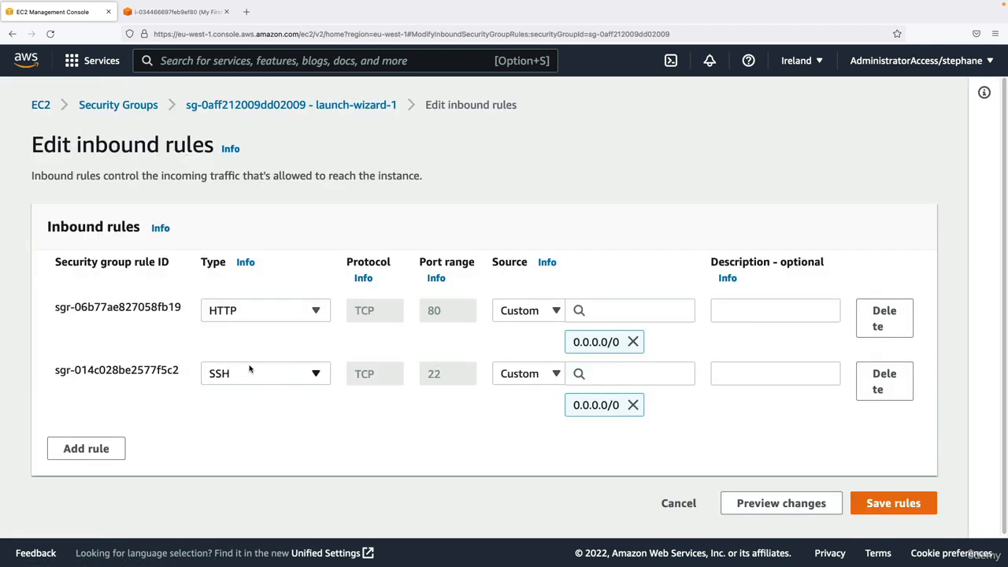
pyautogui.click(876, 383)
pyautogui.click(893, 437)
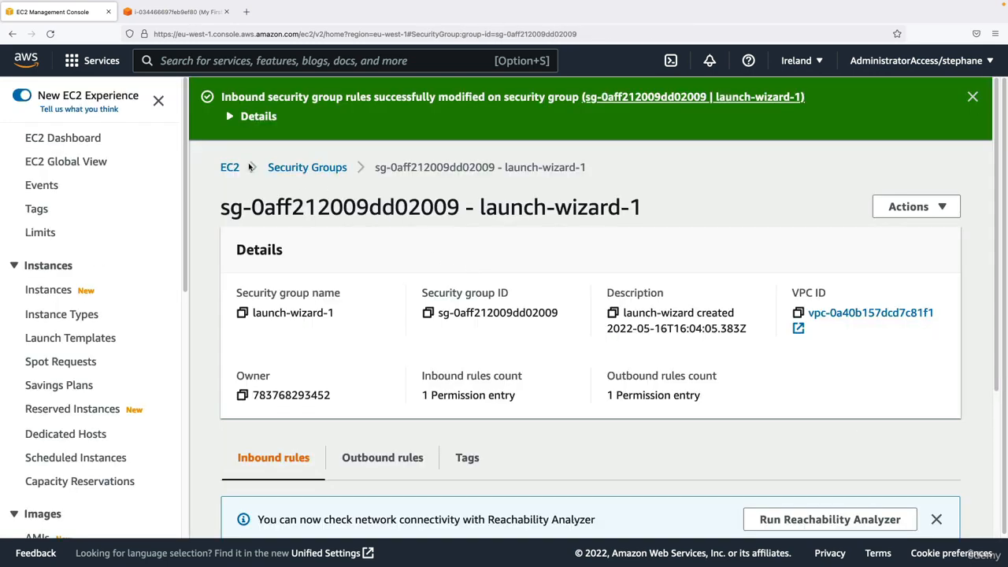
# Open the EC2 instances list in a new browser tab and close the old terminal session.
pyautogui.middleClick(230, 167)
pyautogui.click(180, 12)
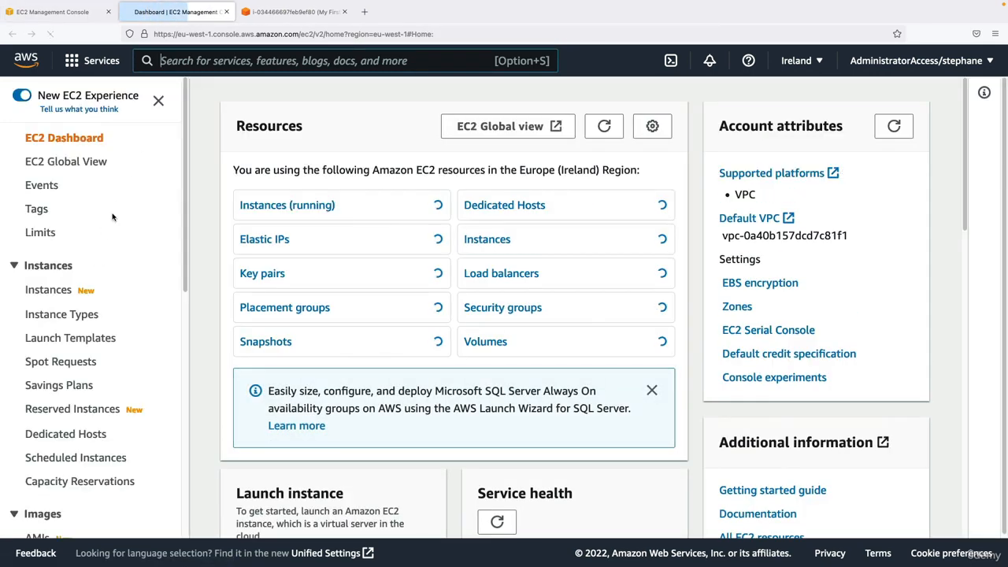
pyautogui.click(48, 290)
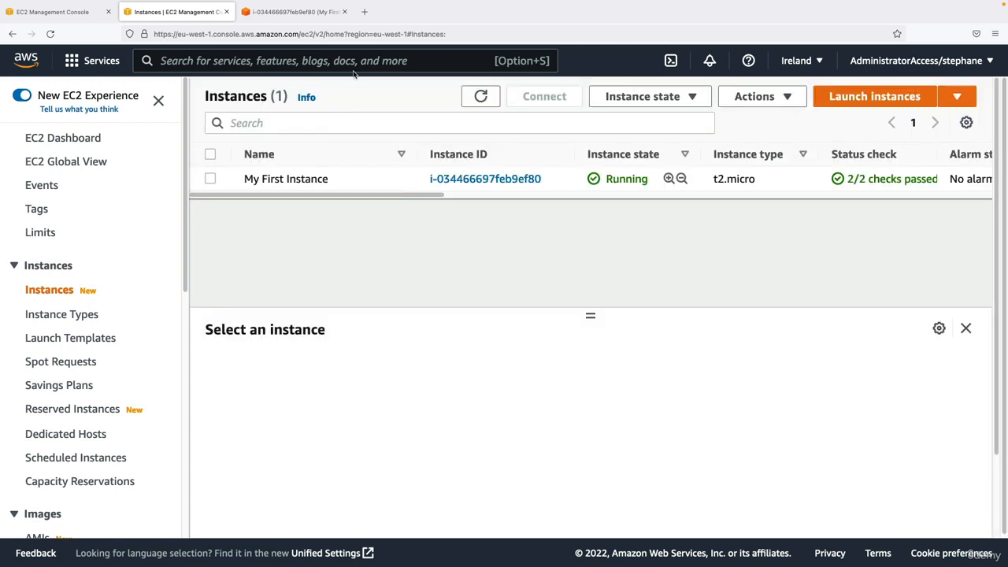
pyautogui.click(344, 11)
# Try to connect to My First Instance again through EC2 Instance Connect as ec2-user.
pyautogui.click(398, 181)
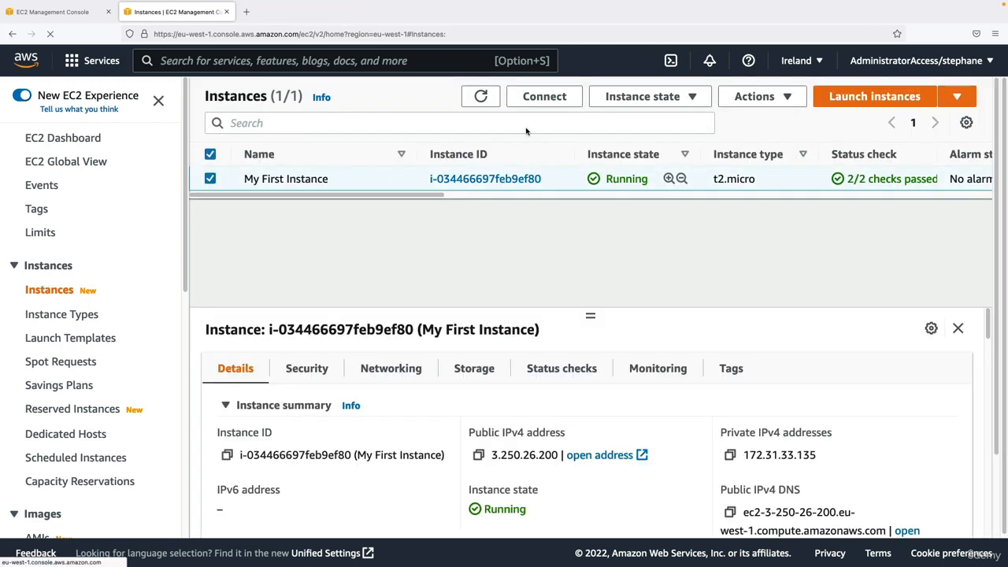
pyautogui.click(544, 96)
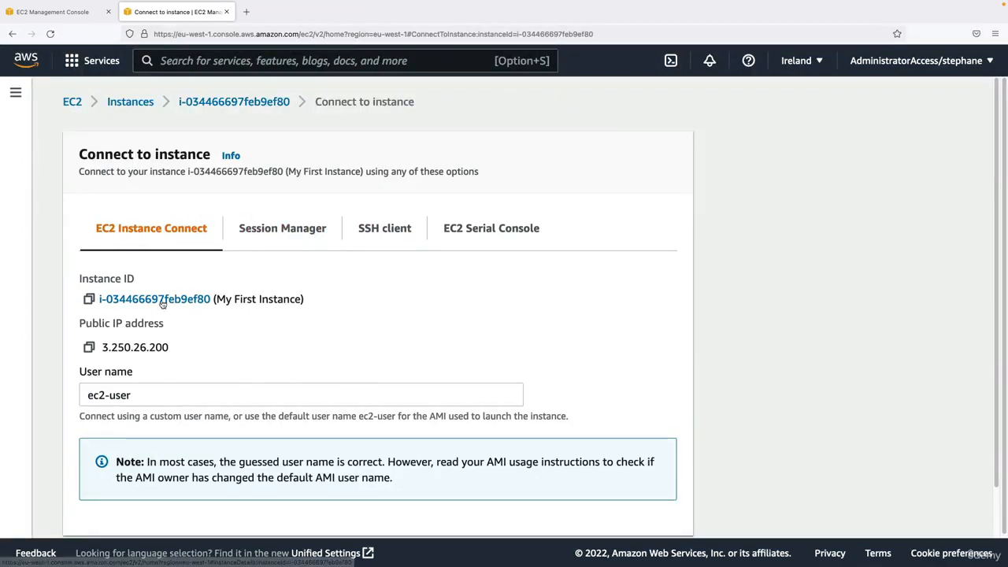
pyautogui.scroll(-2, 162, 304)
pyautogui.click(651, 512)
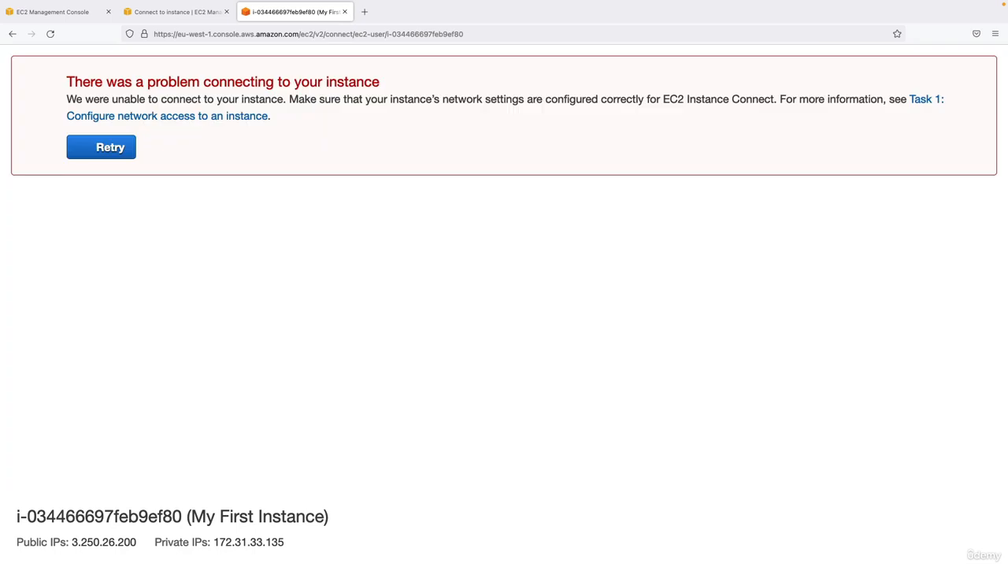
# Add an SSH inbound rule with source Anywhere-IPv4 (0.0.0.0/0) to the launch-wizard-1 security group and save the rules.
pyautogui.click(90, 14)
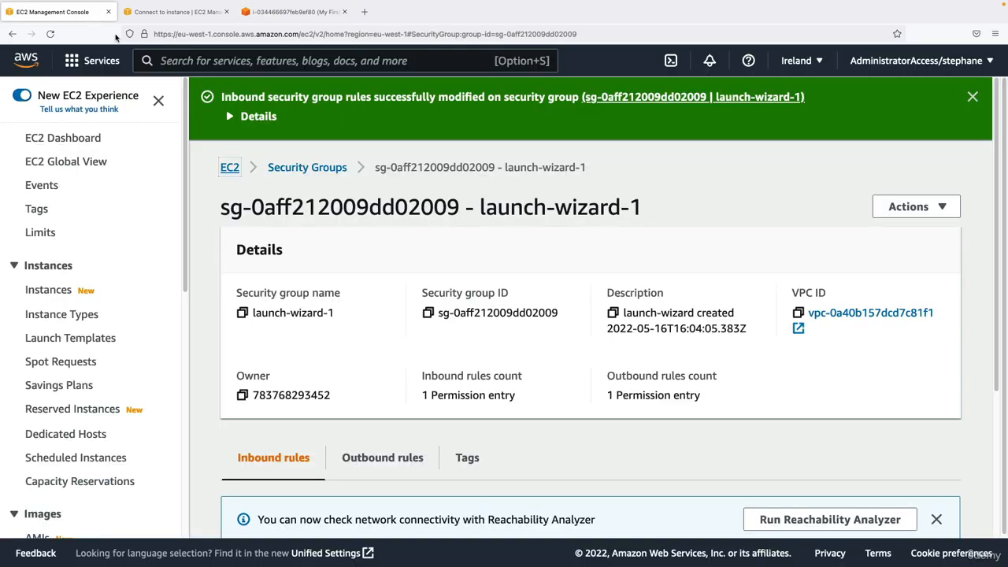
pyautogui.moveTo(472, 205); pyautogui.dragTo(556, 208)
pyautogui.scroll(-3, 591, 246)
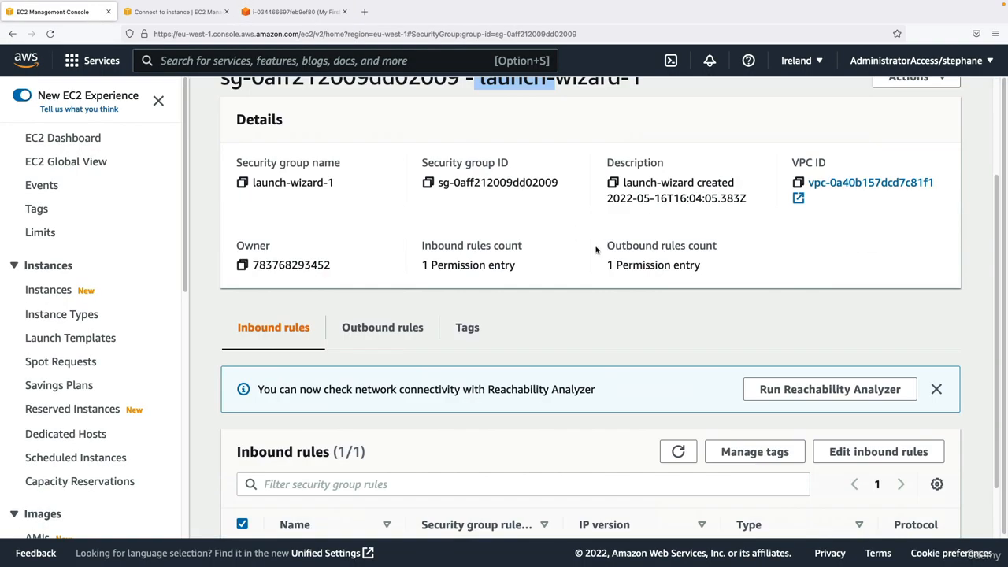
pyautogui.click(850, 388)
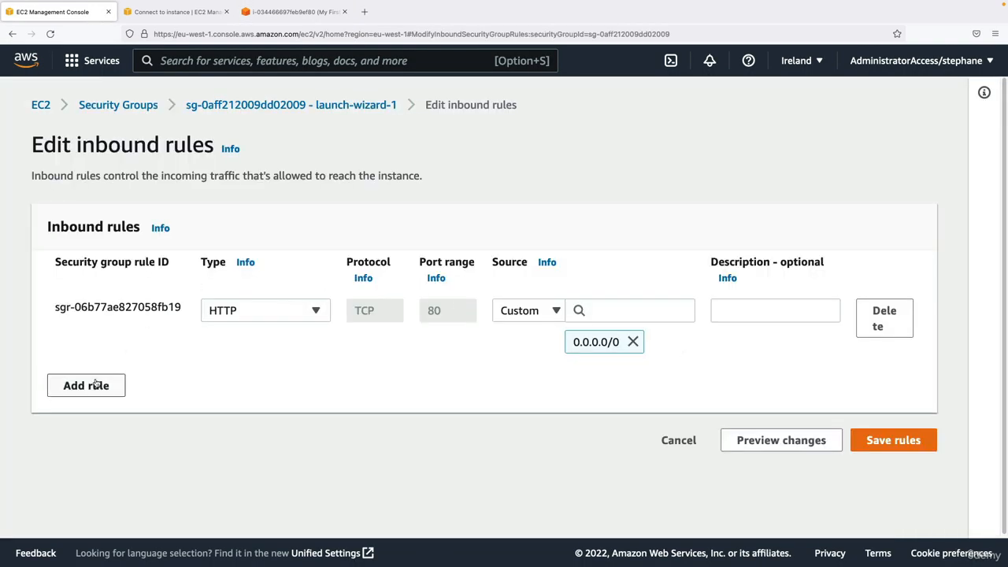
pyautogui.click(94, 385)
pyautogui.click(238, 377)
pyautogui.click(242, 355)
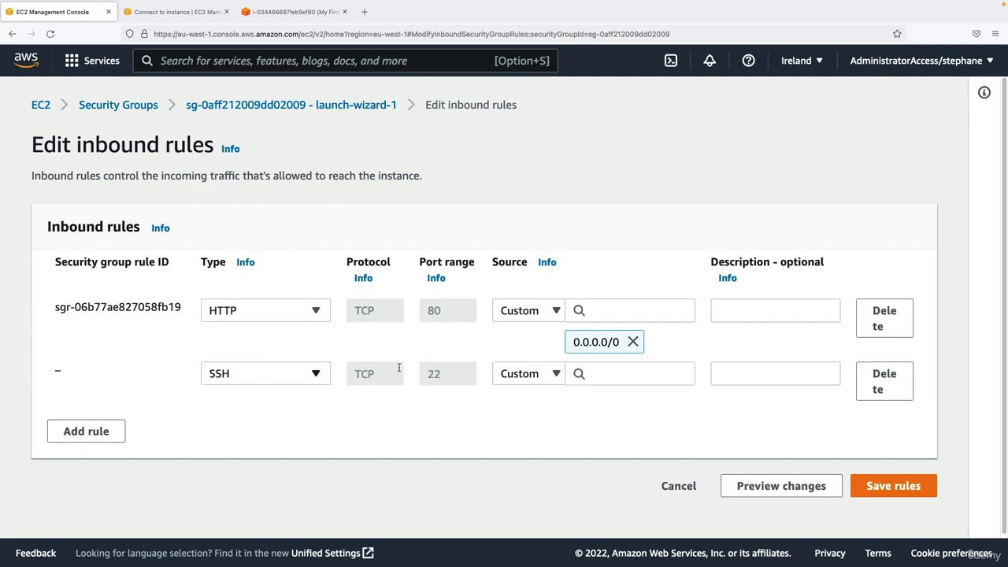
pyautogui.click(525, 376)
pyautogui.click(528, 287)
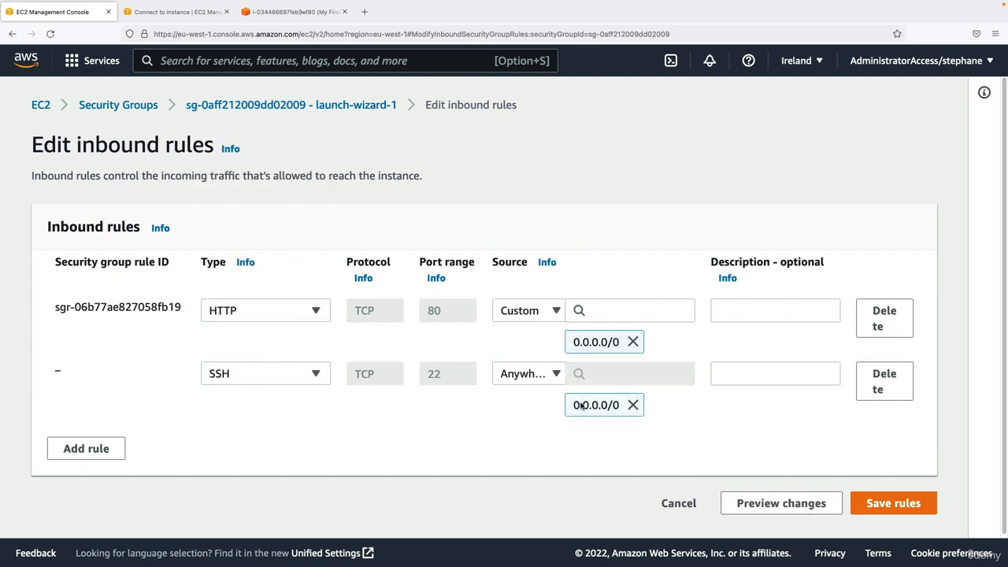
pyautogui.click(880, 496)
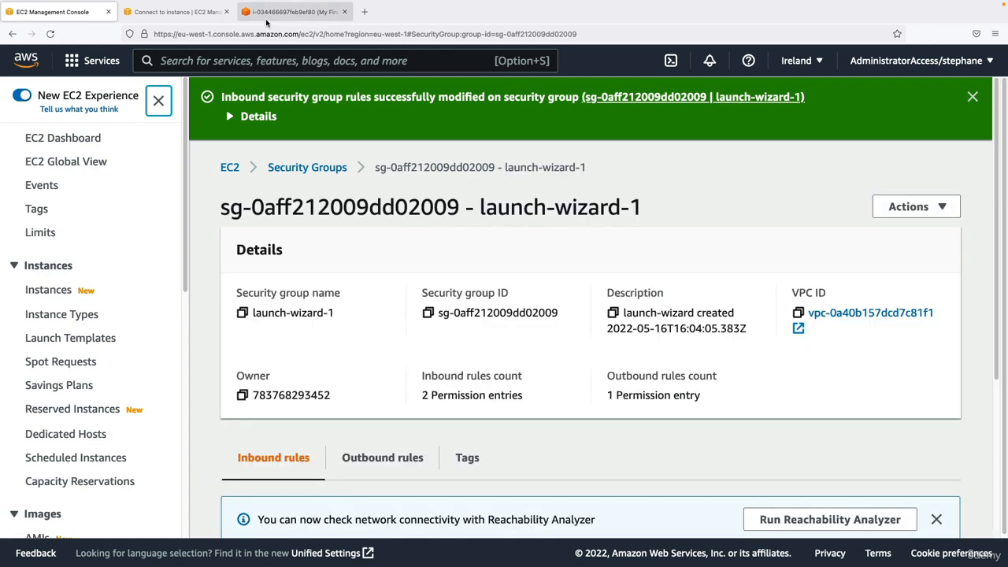
# Add a second SSH inbound rule with source Anywhere-IPv6 (::/0) to the launch-wizard-1 security group and save the rules.
pyautogui.scroll(-5, 794, 350)
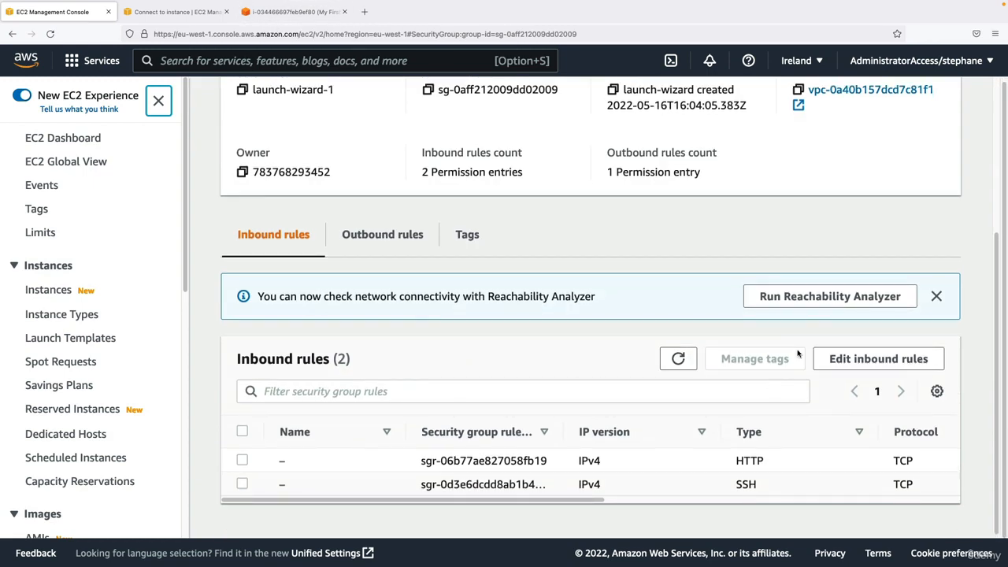
pyautogui.click(830, 362)
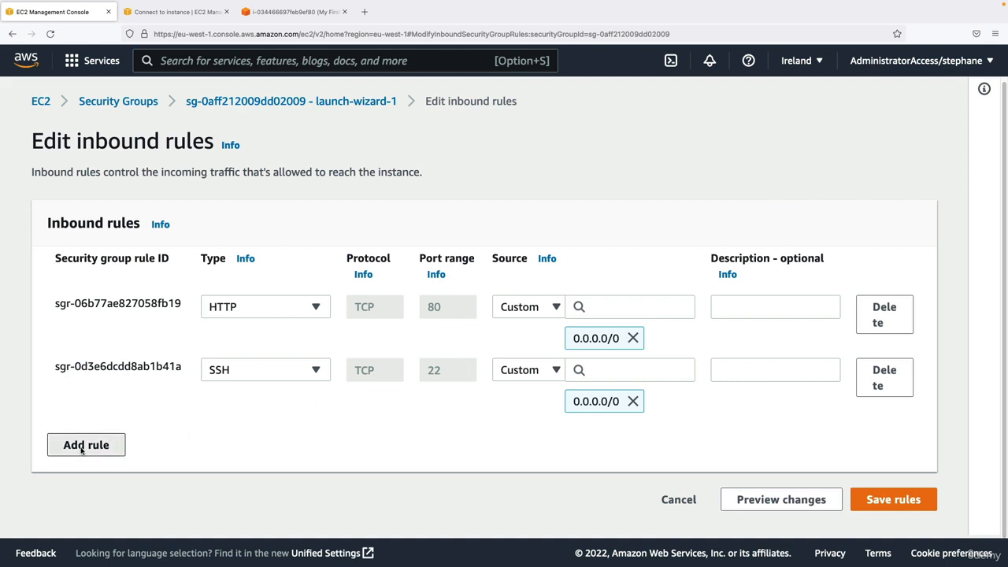
pyautogui.click(79, 444)
pyautogui.click(285, 439)
pyautogui.click(267, 356)
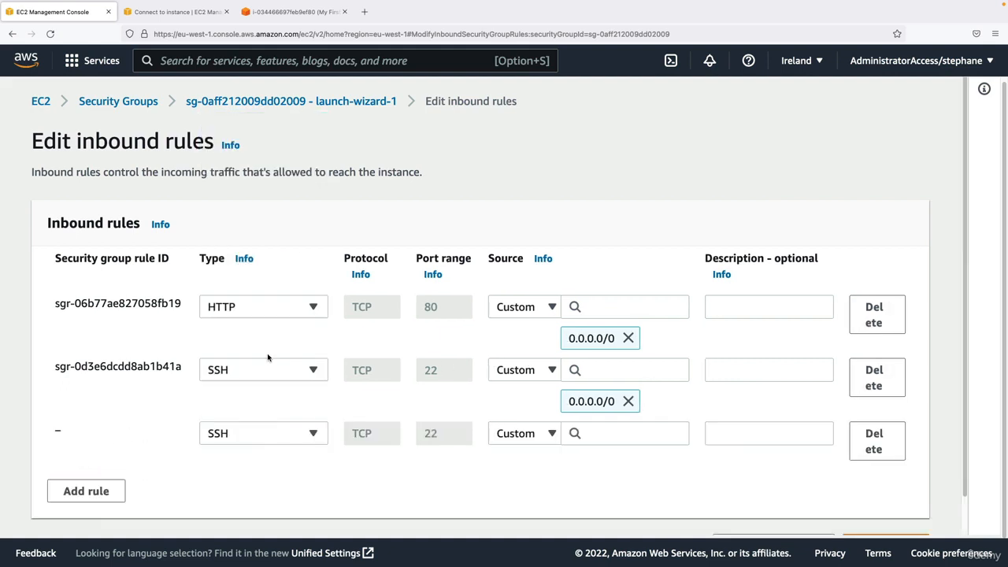
pyautogui.click(624, 429)
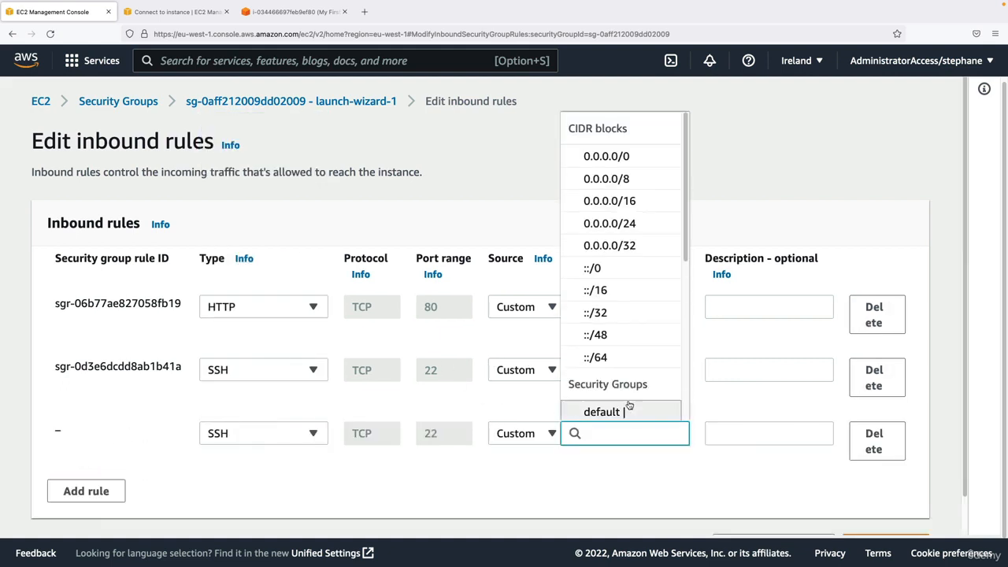
pyautogui.click(525, 433)
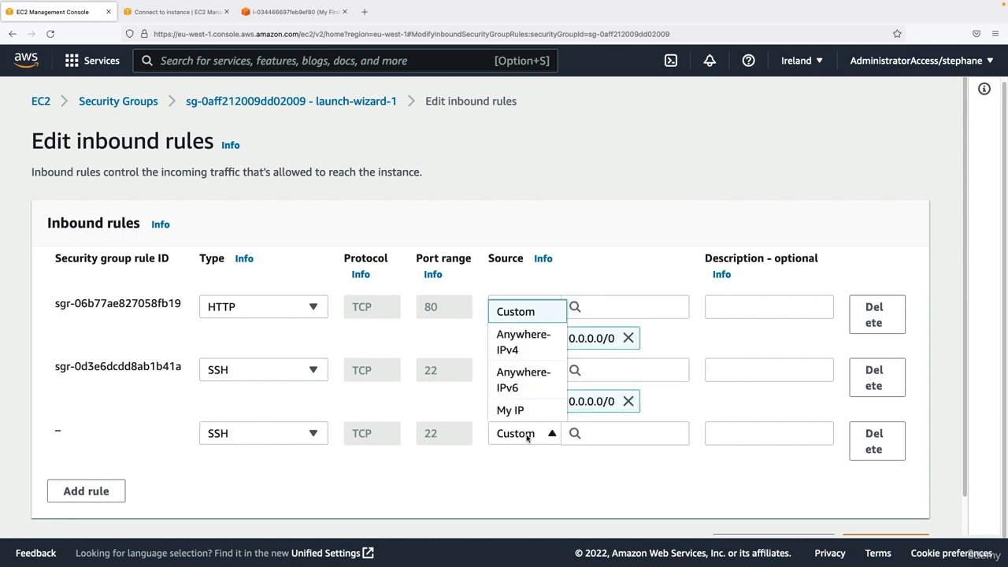
pyautogui.click(521, 383)
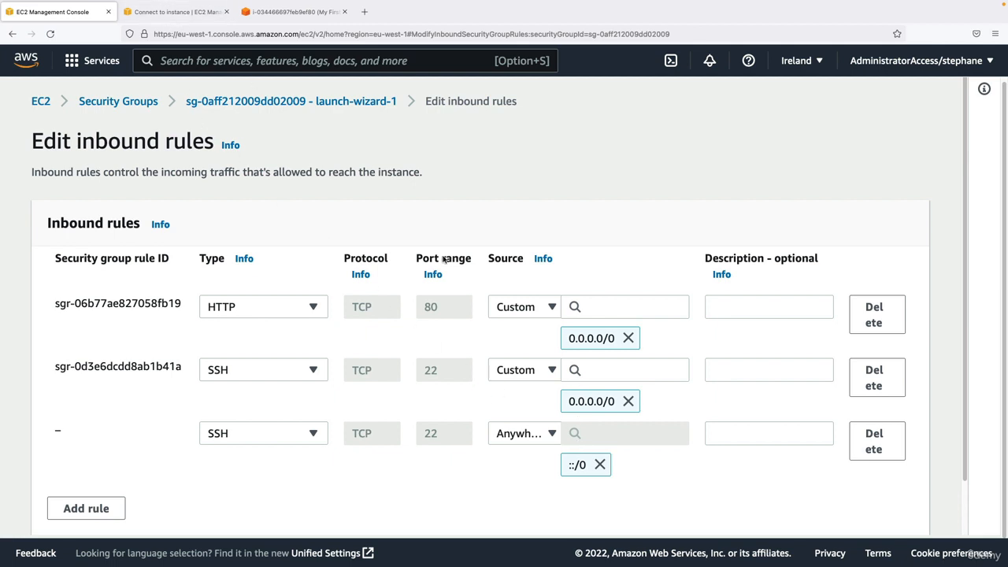
pyautogui.scroll(-2, 576, 335)
pyautogui.click(854, 508)
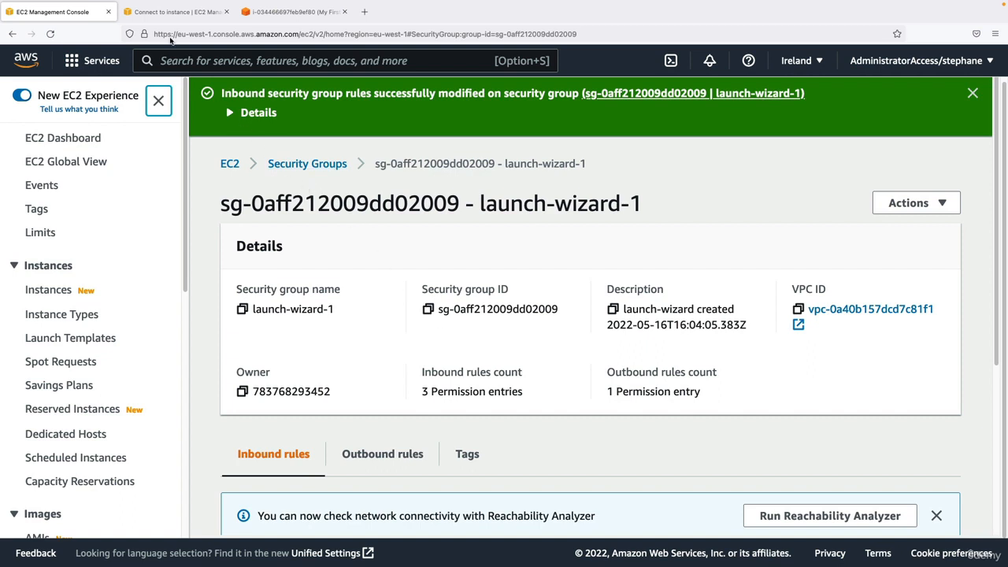
# Connect to My First Instance through EC2 Instance Connect as ec2-user and close the redundant terminal tab.
pyautogui.click(179, 12)
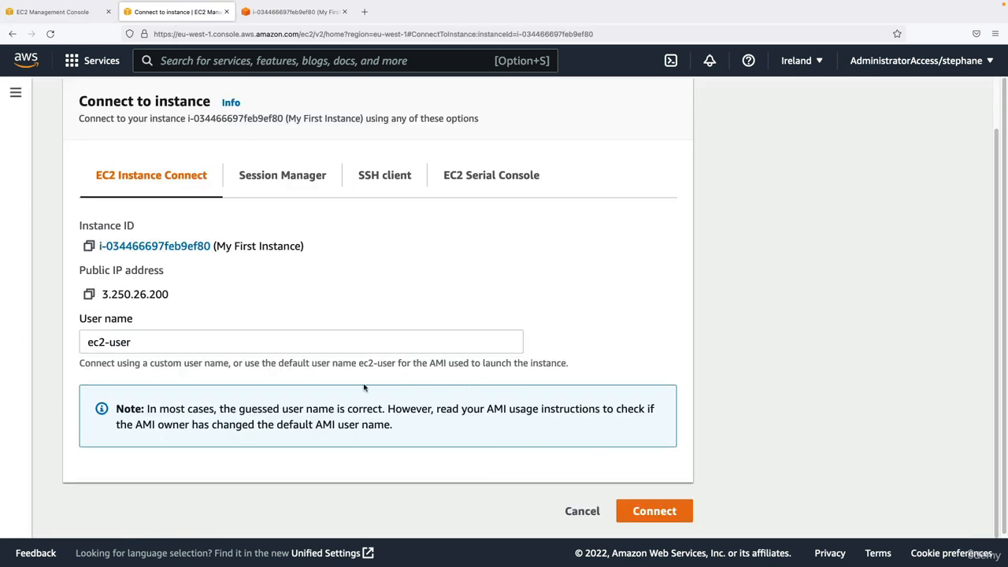
pyautogui.scroll(1, 300, 340)
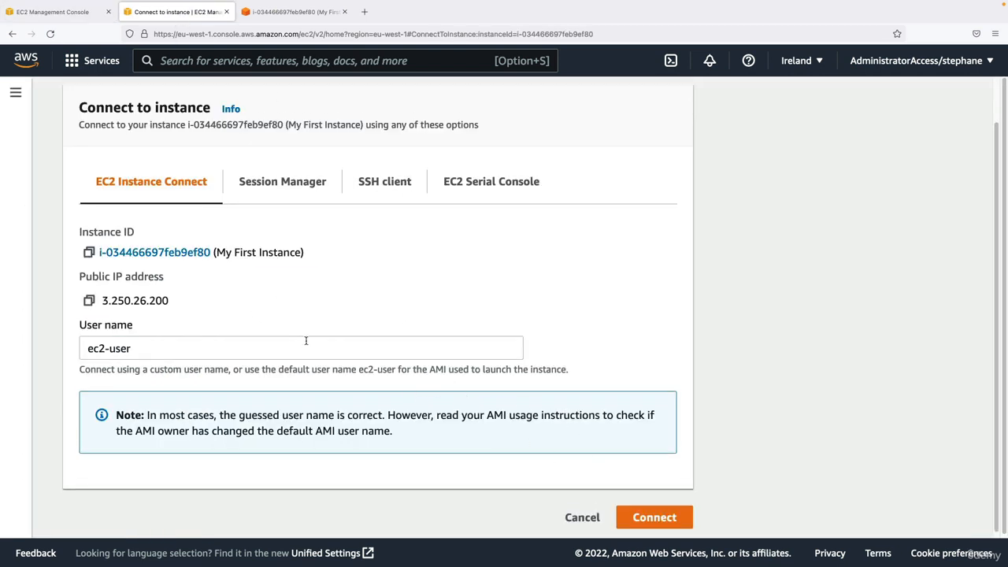
pyautogui.click(654, 518)
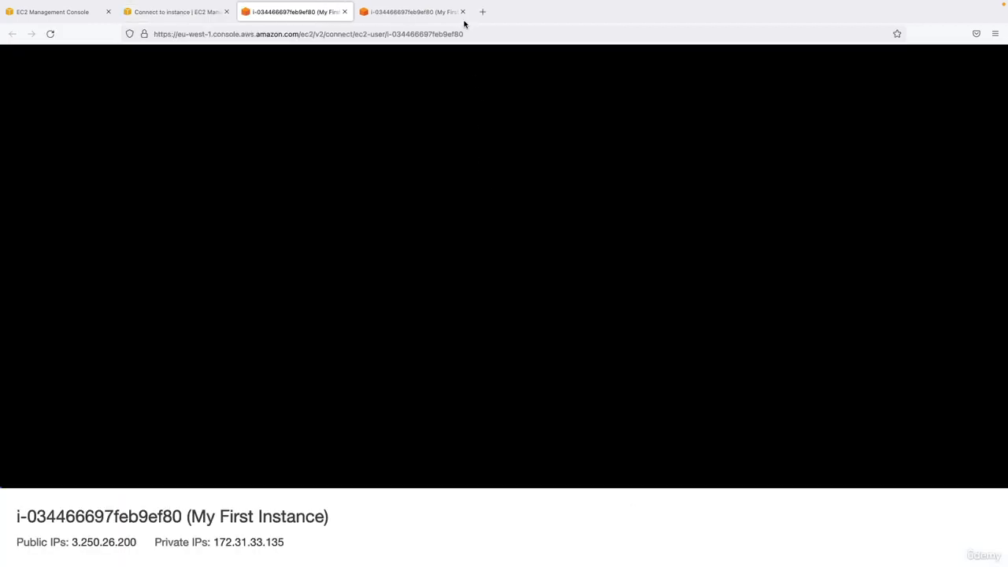
pyautogui.click(461, 13)
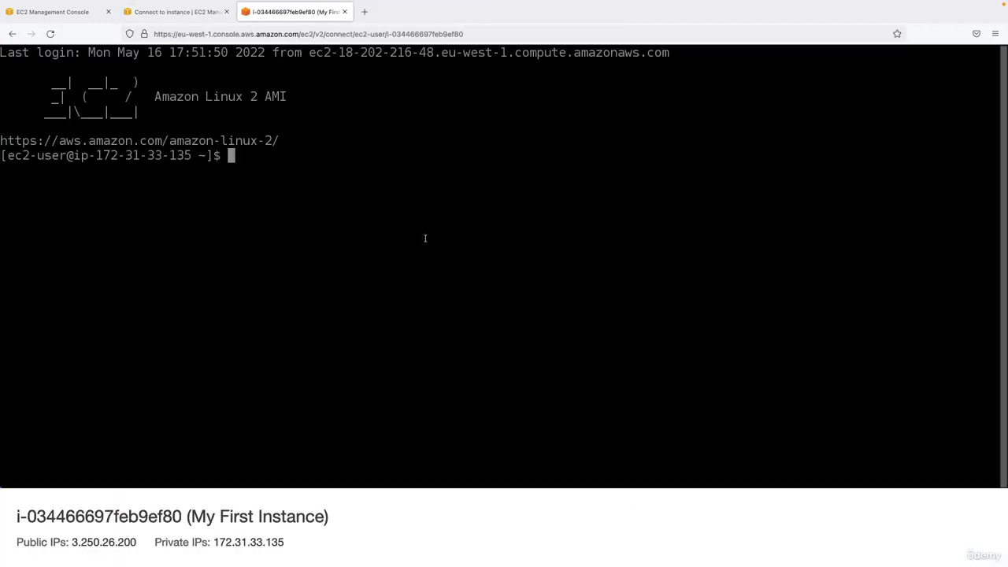